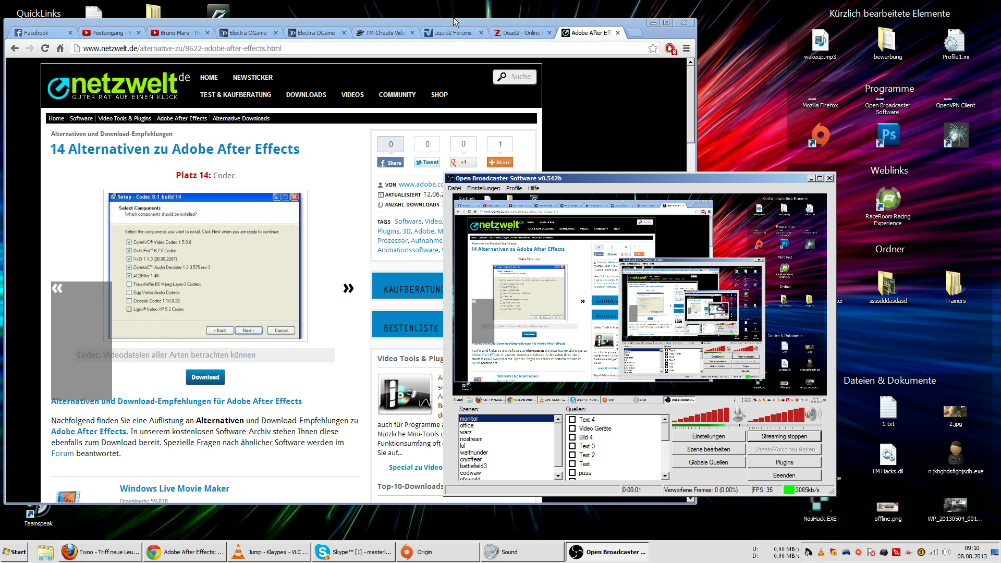
Bring the netzwelt After Effects alternatives article in front of OBS and highlight its headline
{"action": "left_click", "coordinate": [461, 24]}
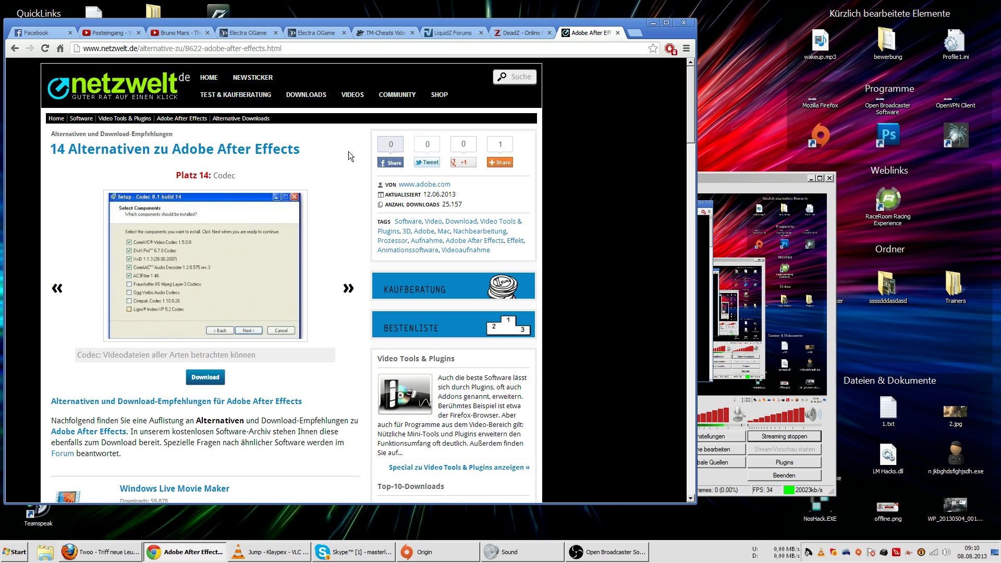
{"action": "left_click_drag", "start_coordinate": [54, 149], "coordinate": [67, 147]}
Deselect the headline and advance the slideshow past Wax and Premiere Pro to Platz 3: Windows Movie Maker
{"action": "left_click", "coordinate": [68, 147]}
{"action": "left_click", "coordinate": [344, 290]}
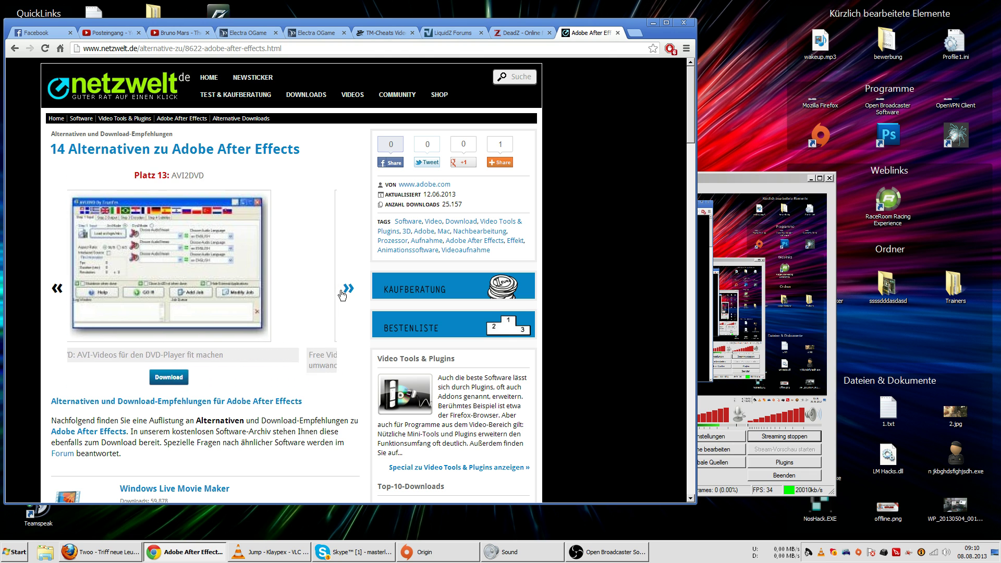
{"action": "left_click", "coordinate": [344, 291]}
{"action": "left_click", "coordinate": [347, 290]}
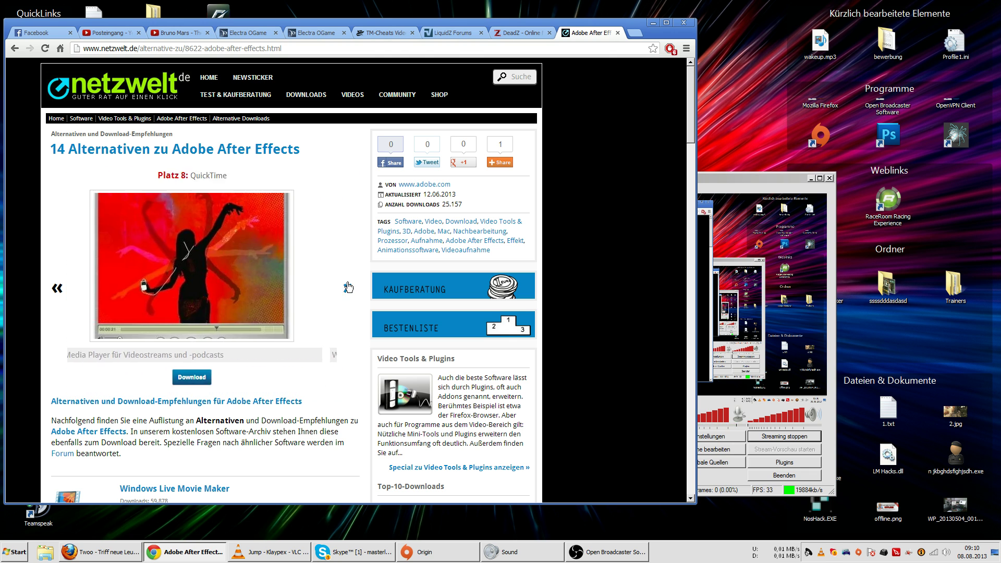
{"action": "left_click", "coordinate": [348, 290]}
{"action": "left_click", "coordinate": [348, 289]}
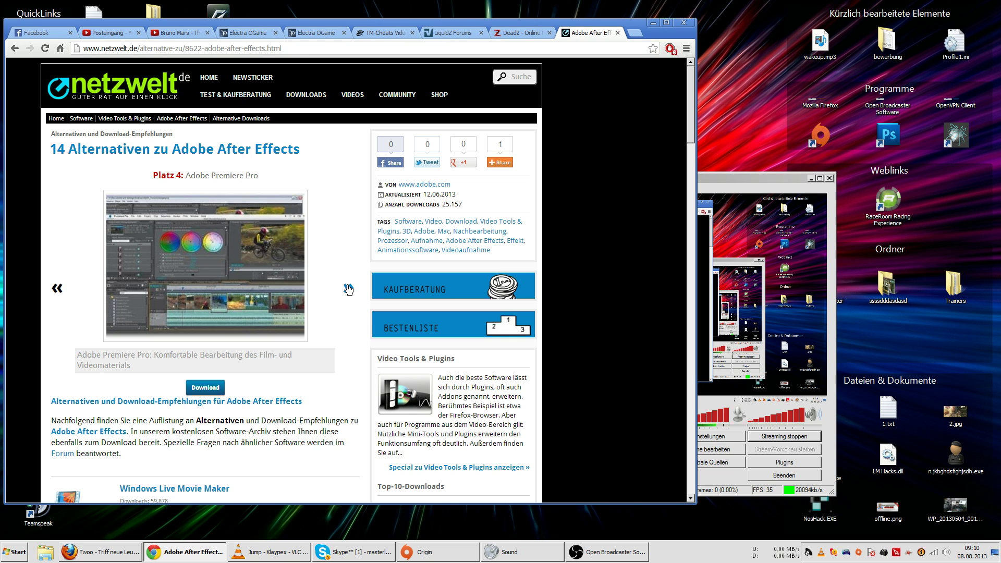
{"action": "left_click", "coordinate": [348, 290]}
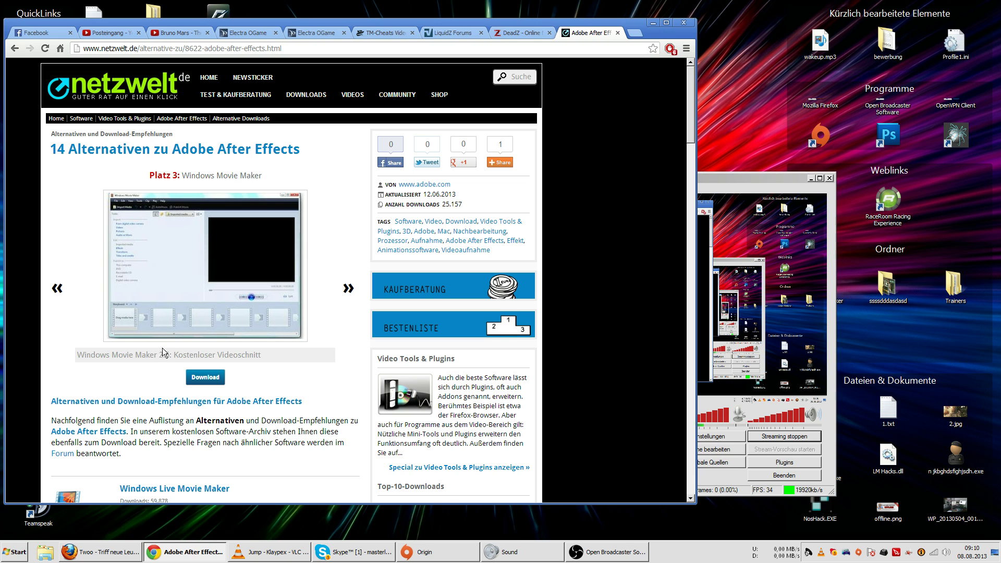
Highlight and deselect the caption, then advance past Platz 2: Sony Vegas Pro to Windows Live Movie Maker
{"action": "left_click_drag", "start_coordinate": [166, 354], "coordinate": [261, 355]}
{"action": "left_click", "coordinate": [268, 358]}
{"action": "left_click", "coordinate": [348, 295]}
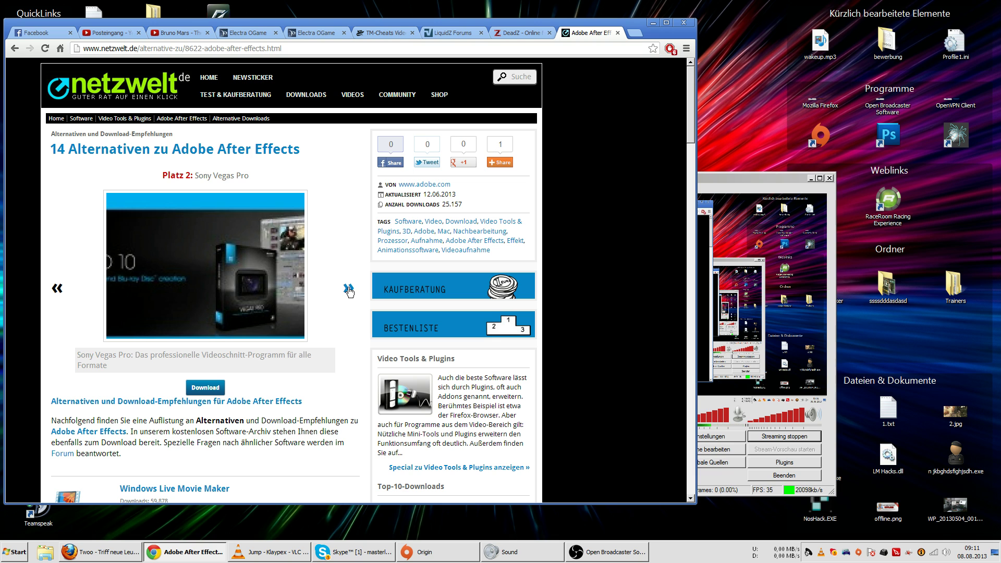
{"action": "left_click", "coordinate": [349, 291]}
{"action": "left_click", "coordinate": [349, 290]}
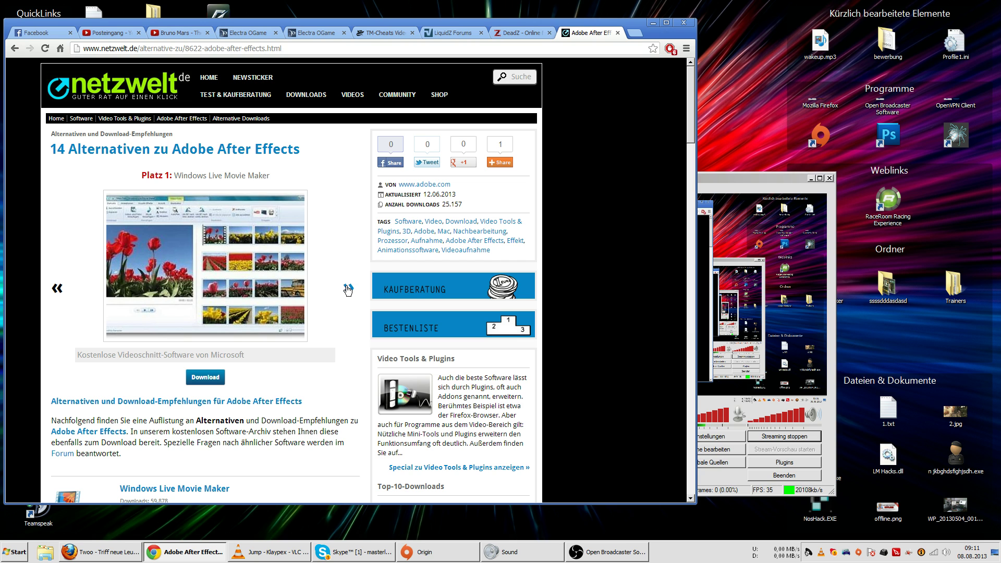
{"action": "scroll", "coordinate": [349, 289], "scroll_direction": "down", "scroll_amount": 2}
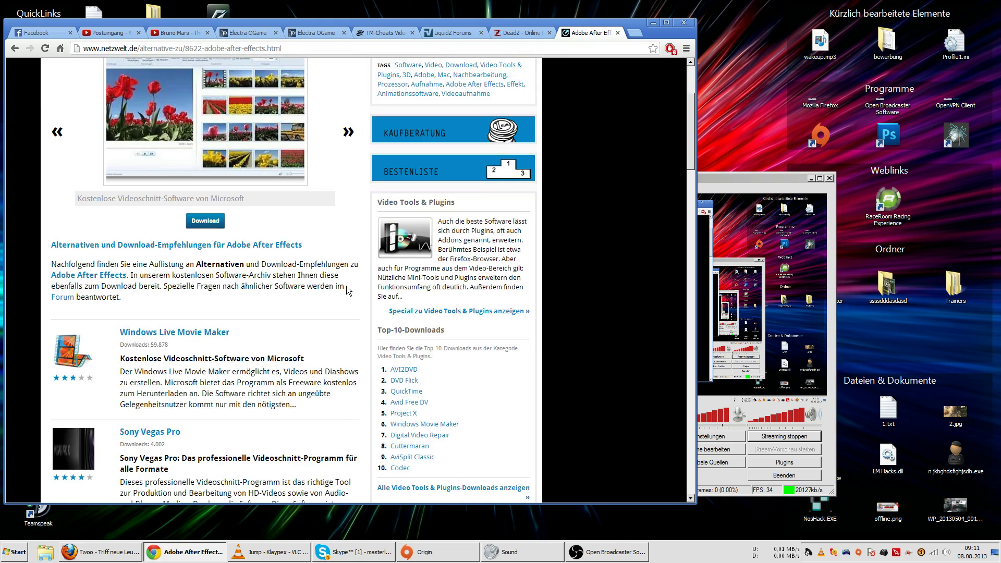
{"action": "scroll", "coordinate": [349, 290], "scroll_direction": "down", "scroll_amount": 2}
{"action": "scroll", "coordinate": [349, 290], "scroll_direction": "down", "scroll_amount": 2}
{"action": "scroll", "coordinate": [348, 291], "scroll_direction": "up", "scroll_amount": 2}
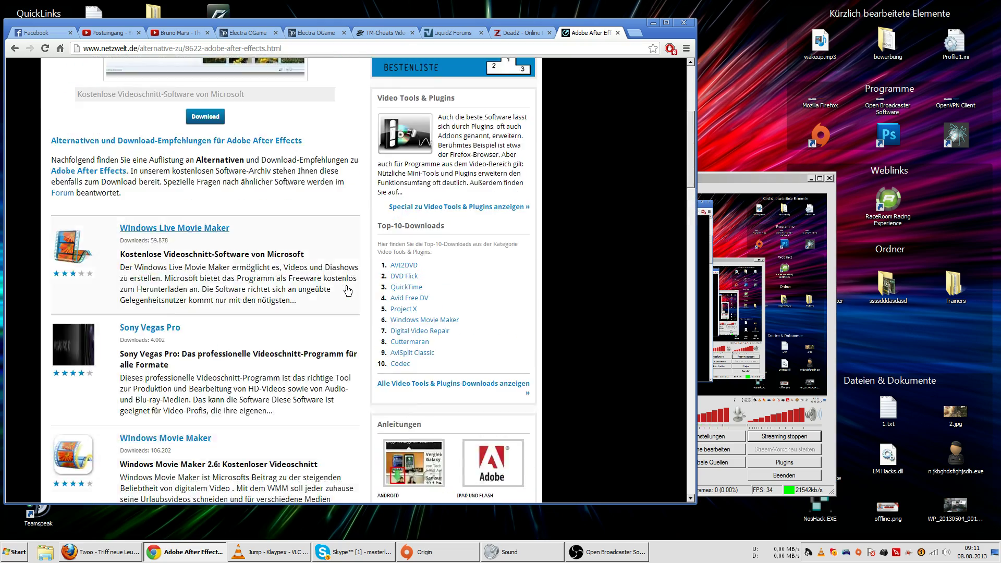
{"action": "scroll", "coordinate": [349, 290], "scroll_direction": "up", "scroll_amount": 2}
{"action": "scroll", "coordinate": [348, 290], "scroll_direction": "up", "scroll_amount": 2}
{"action": "scroll", "coordinate": [347, 291], "scroll_direction": "down", "scroll_amount": 2}
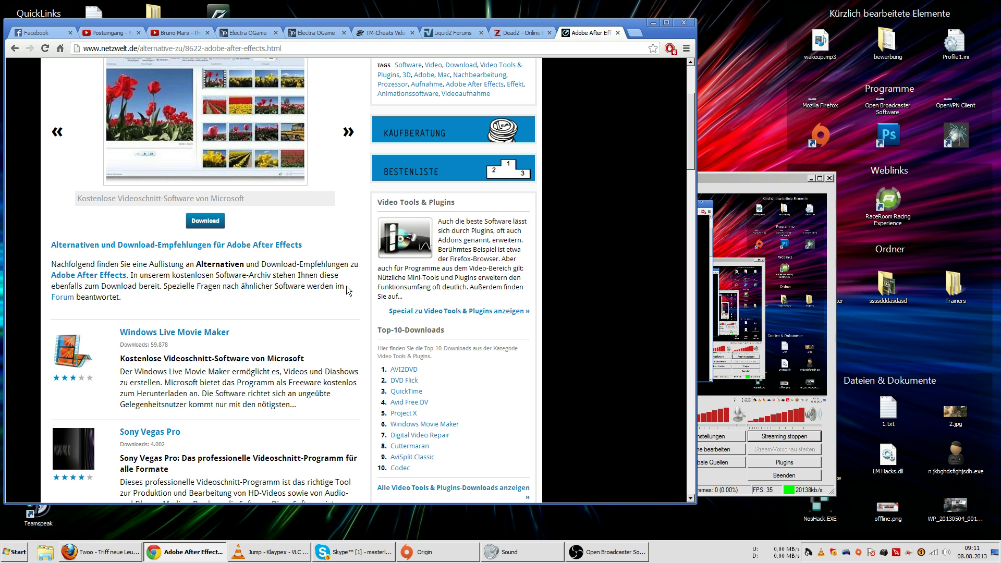
{"action": "scroll", "coordinate": [347, 290], "scroll_direction": "down", "scroll_amount": 2}
{"action": "scroll", "coordinate": [348, 290], "scroll_direction": "up", "scroll_amount": 4}
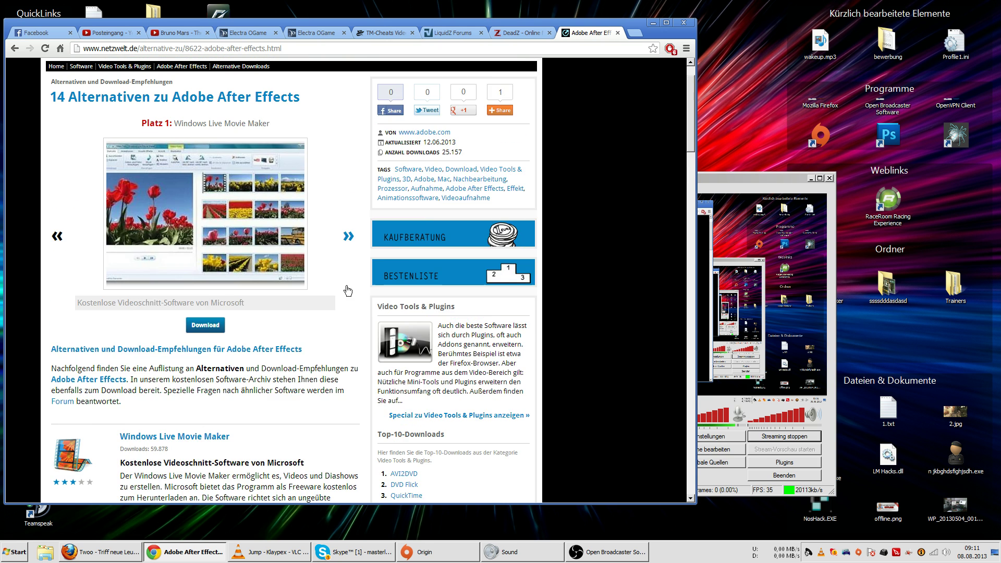
{"action": "scroll", "coordinate": [347, 289], "scroll_direction": "up", "scroll_amount": 1}
{"action": "left_click_drag", "start_coordinate": [70, 151], "coordinate": [156, 401]}
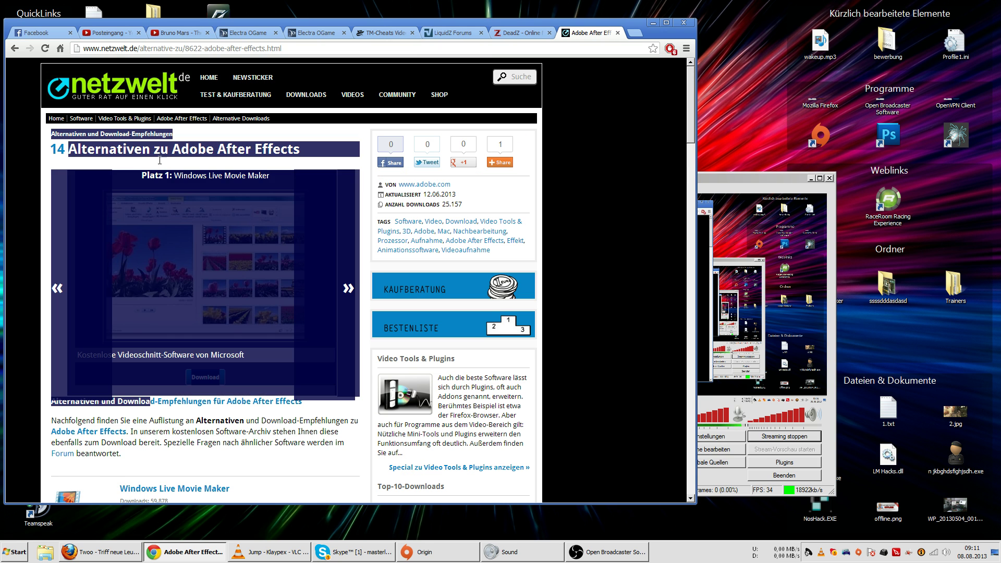
{"action": "left_click", "coordinate": [162, 162]}
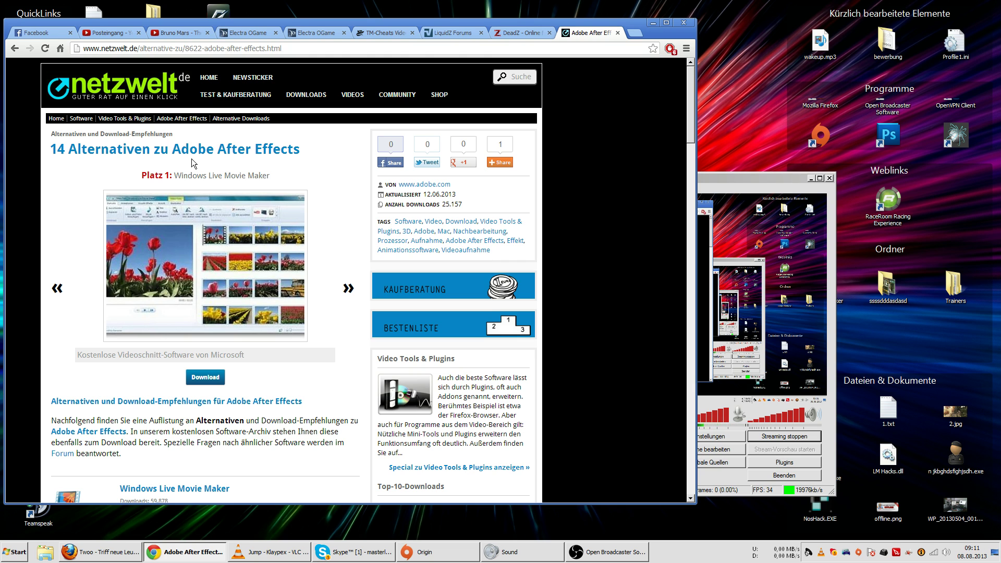